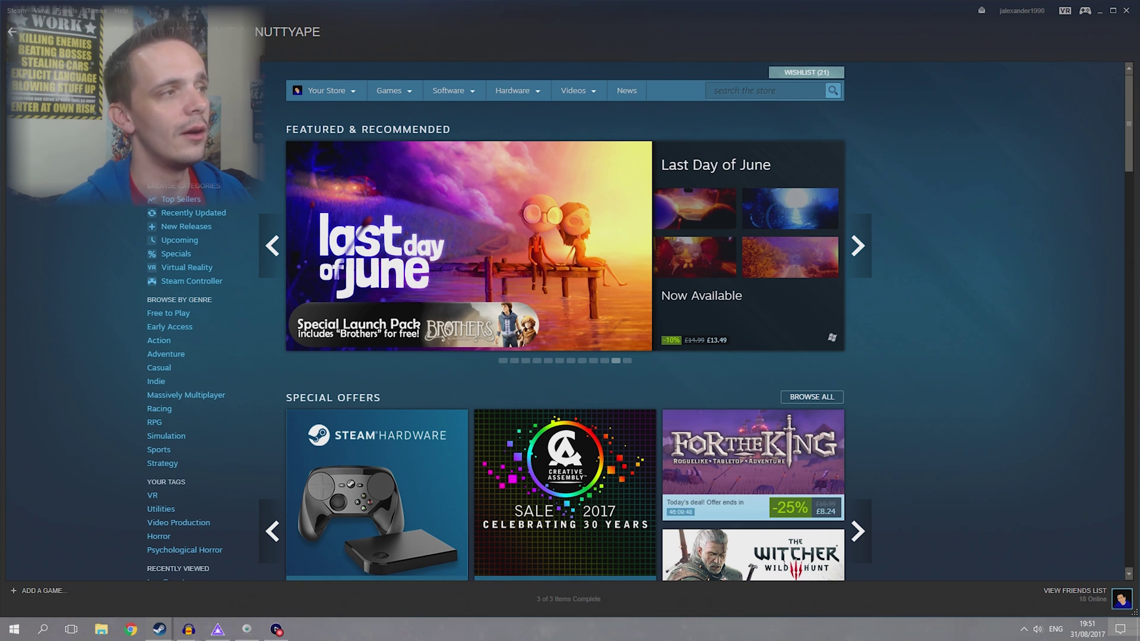
- Switch Steam from the store to the Library and select SteamVR in the game list
left_click(118, 32)
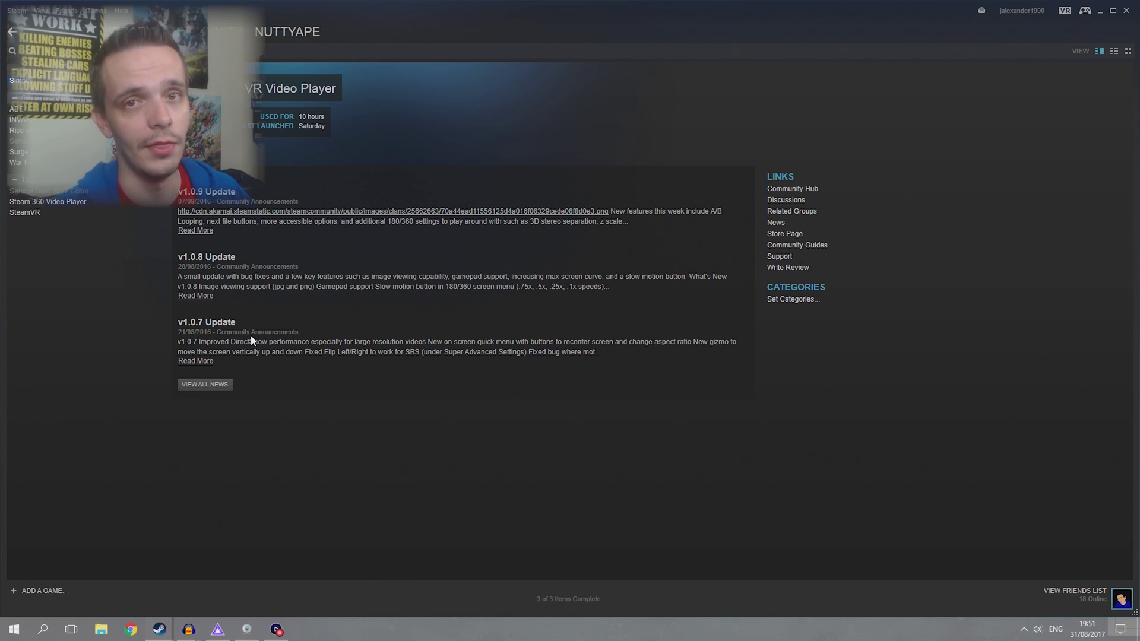
left_click(37, 210)
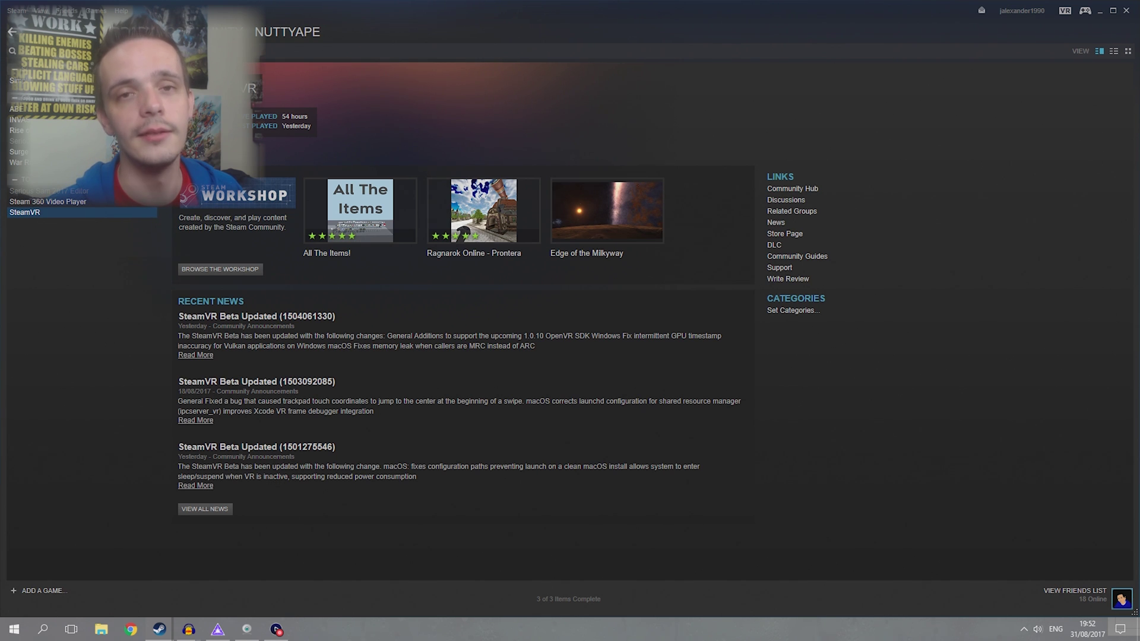
- Show Trinus PSVR's SteamVR driver install section and highlight the first log line, which says Trinus PSVR is up to date
left_click(218, 629)
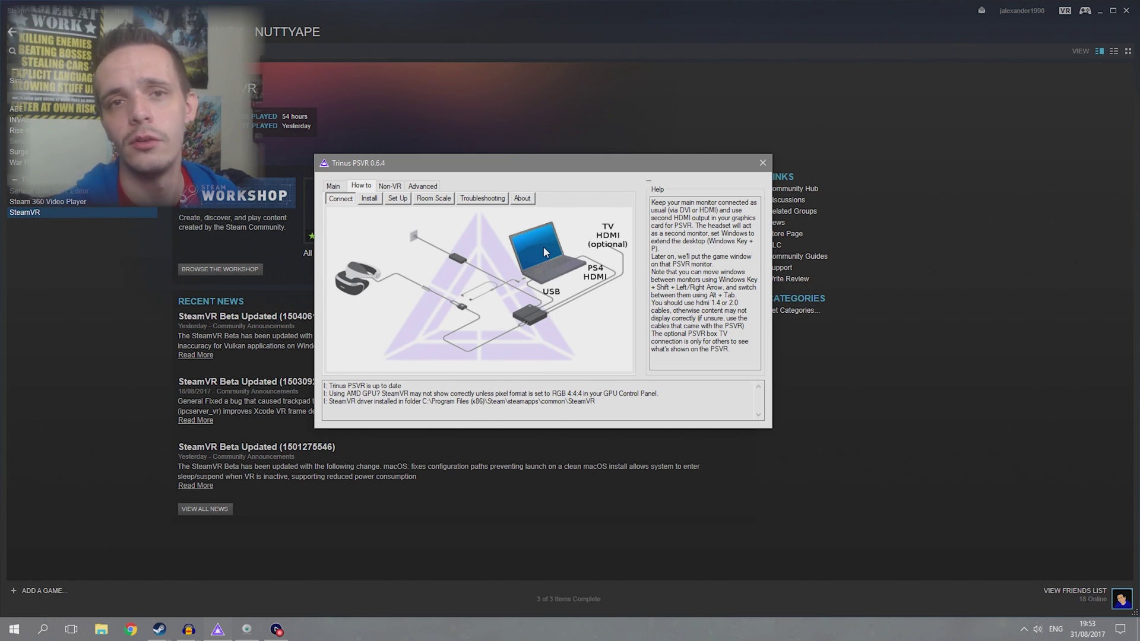
left_click(365, 199)
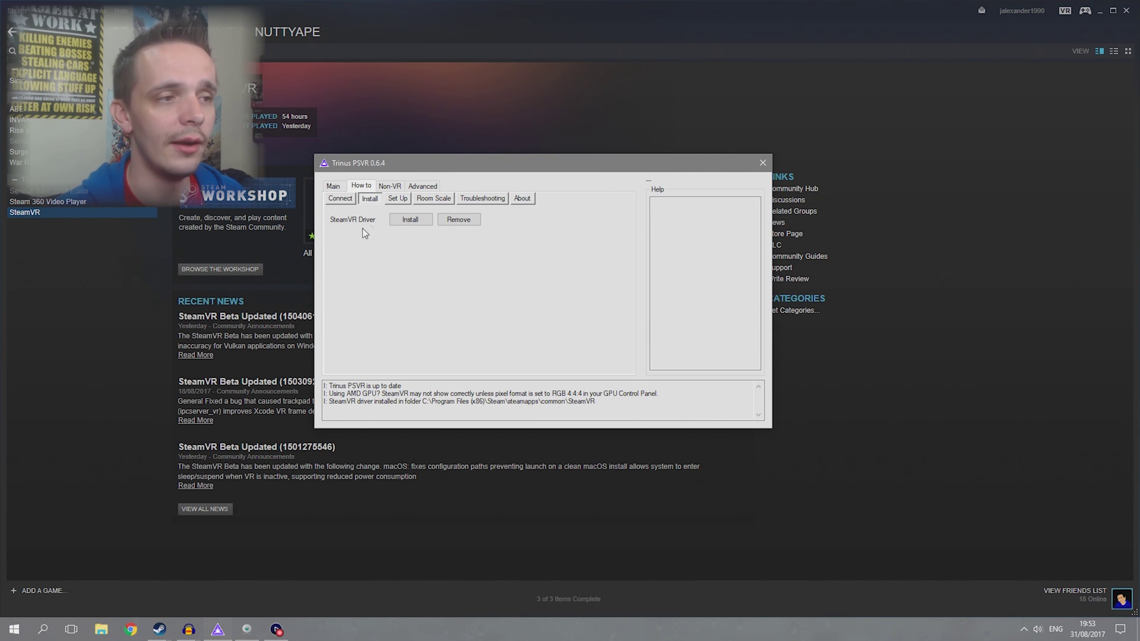
mouse_move(411, 223)
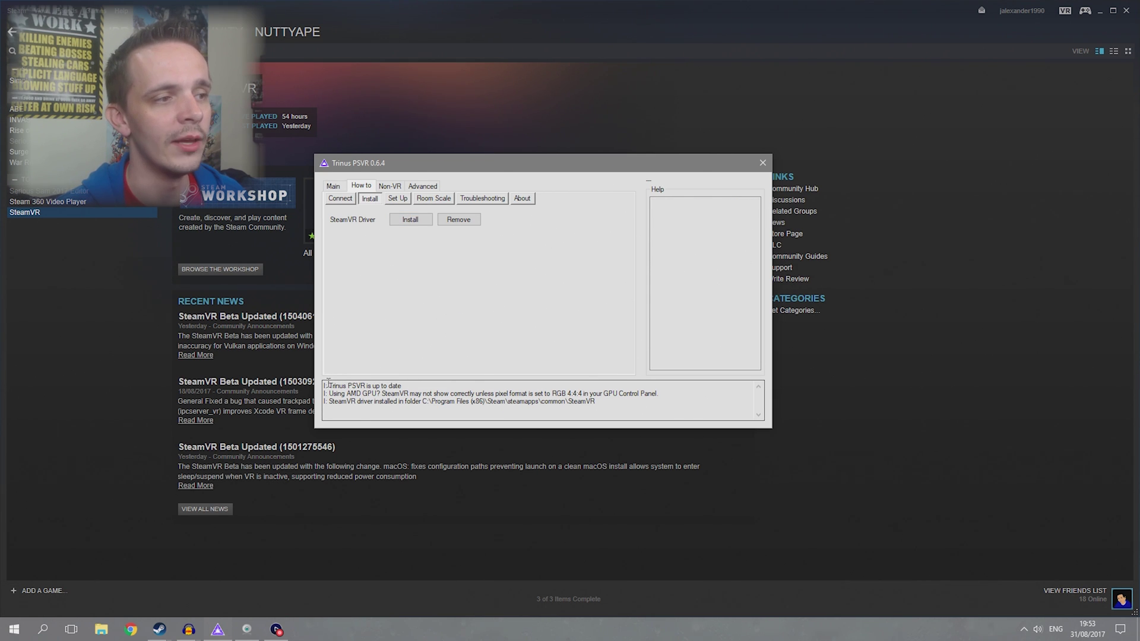
left_click_drag(325, 383, 399, 375)
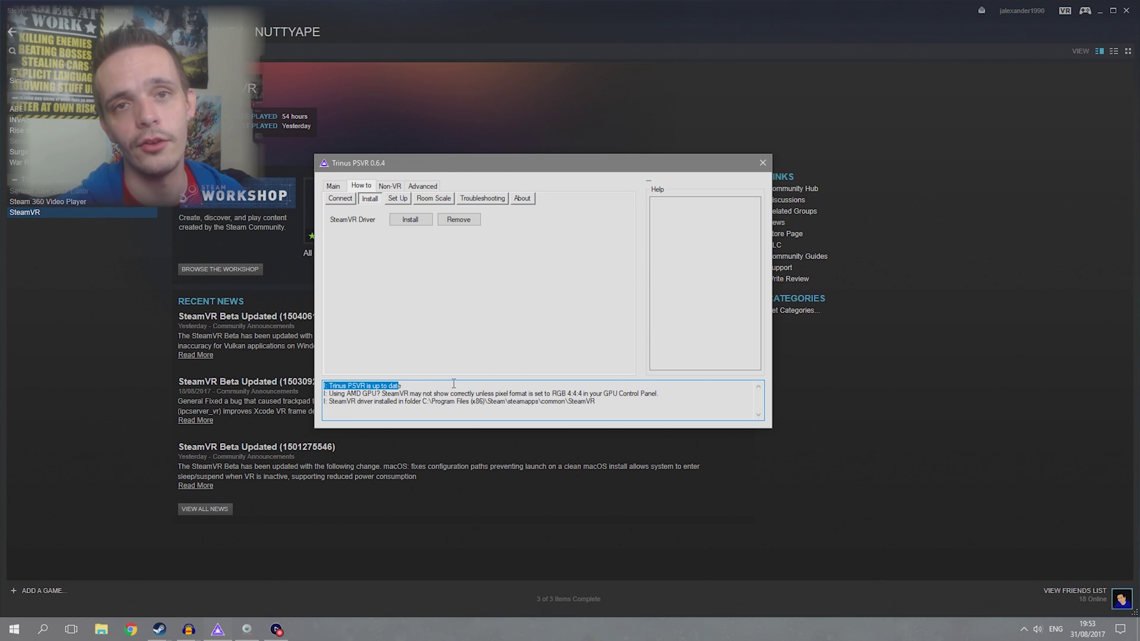
left_click_drag(467, 384, 467, 385)
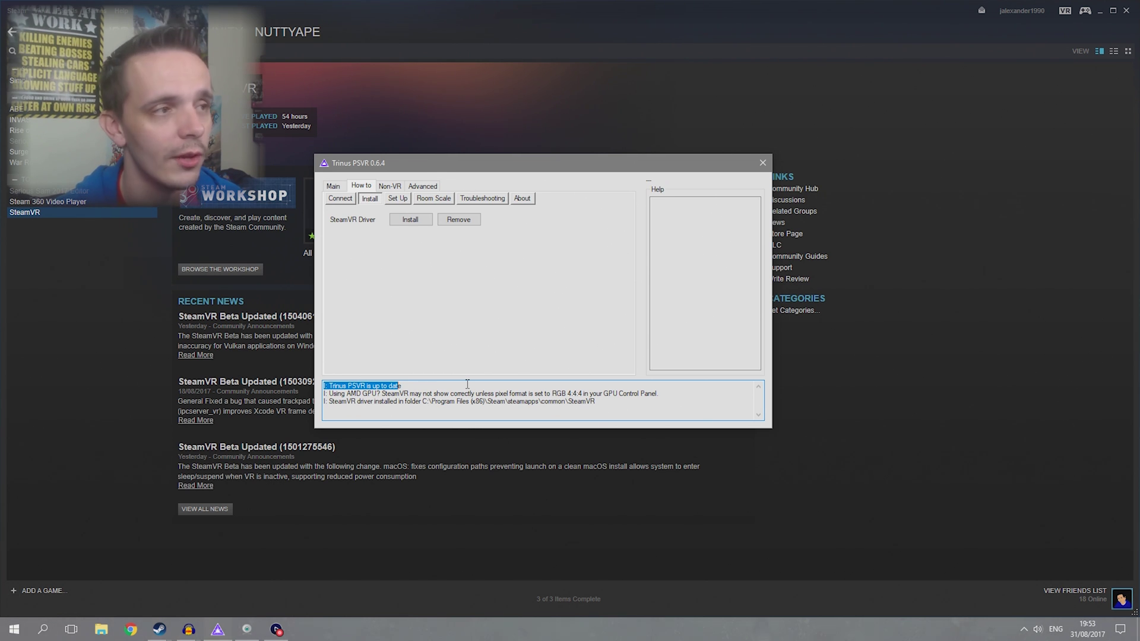
- On Trinus's Main tab, check the DISPLAY1/DISPLAY2 PSVR display options, then minimise Steam
left_click(329, 190)
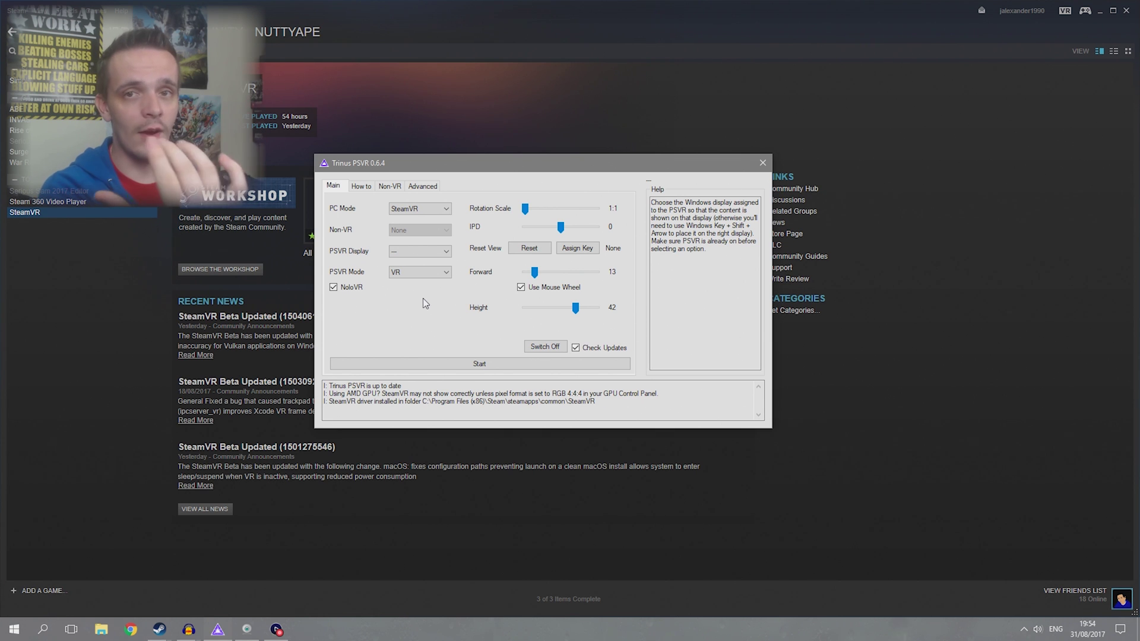
left_click(427, 251)
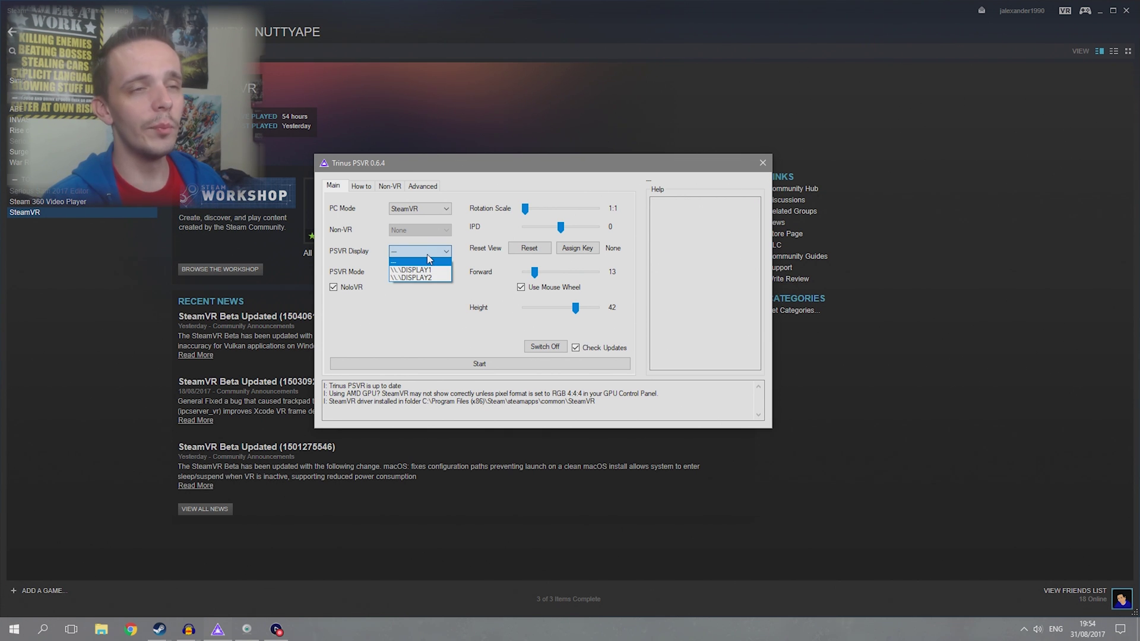
left_click(1100, 11)
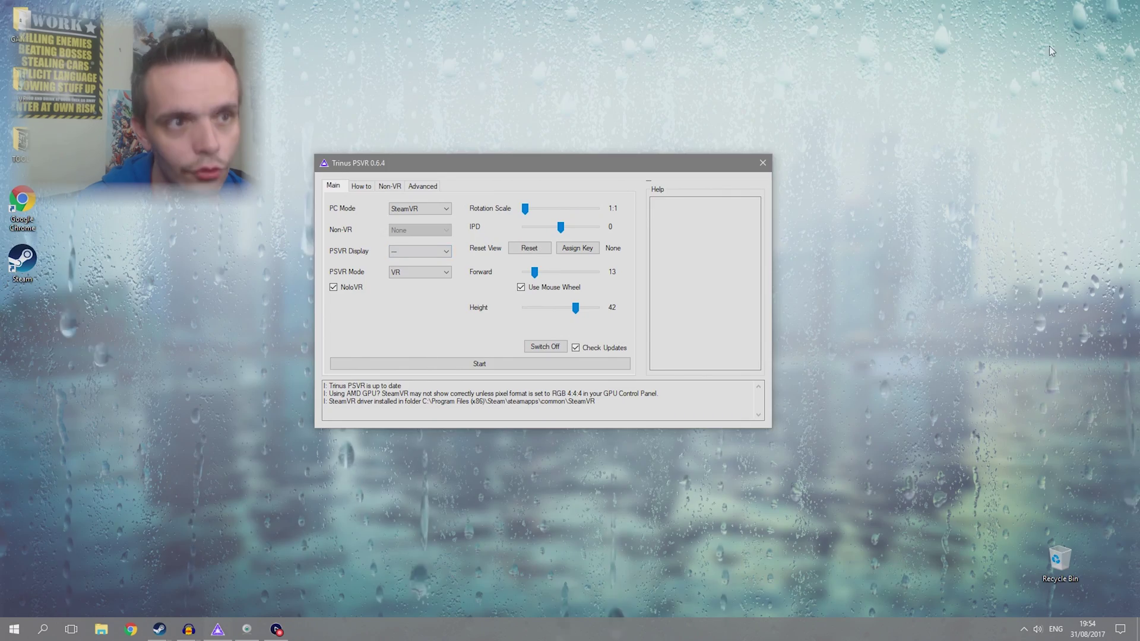
- Open Windows Display settings from the desktop's shortcut menu
left_click(537, 499)
right_click(537, 498)
left_click(608, 477)
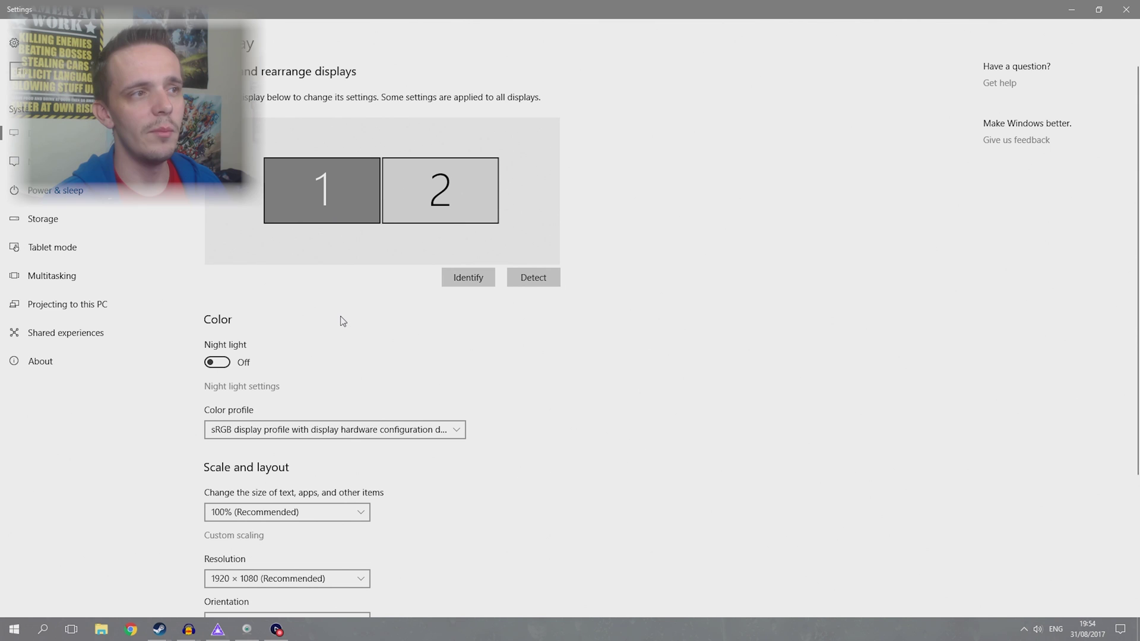
scroll(522, 481, "down", 3)
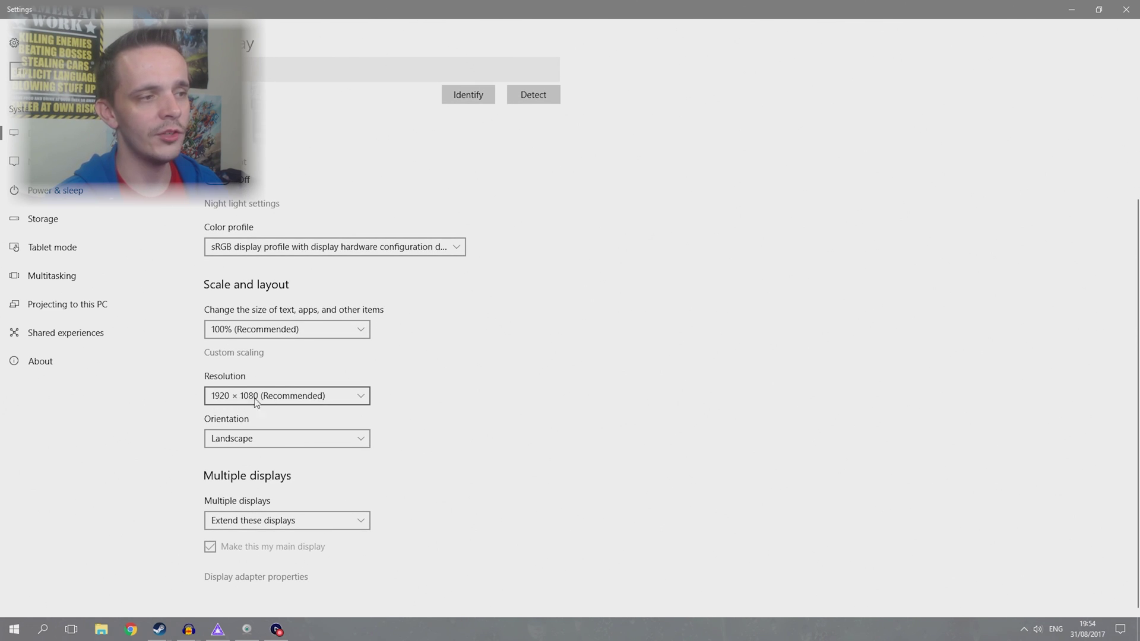
scroll(457, 408, "up", 1)
- Review monitor 2's settings and identify which physical screen is which
left_click(438, 219)
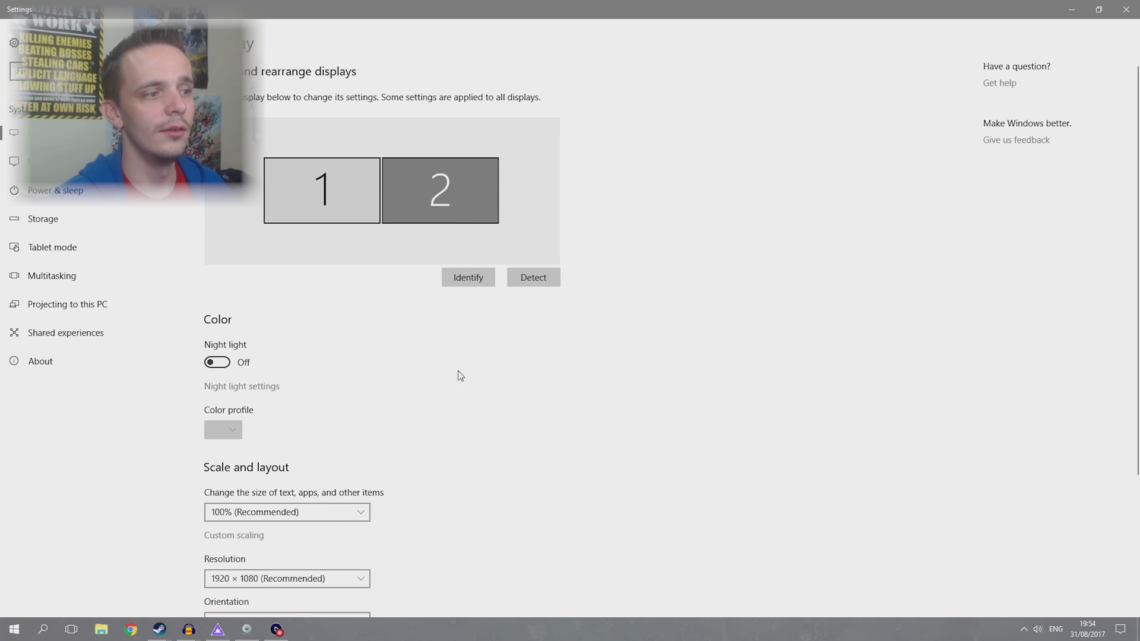
scroll(411, 428, "down", 3)
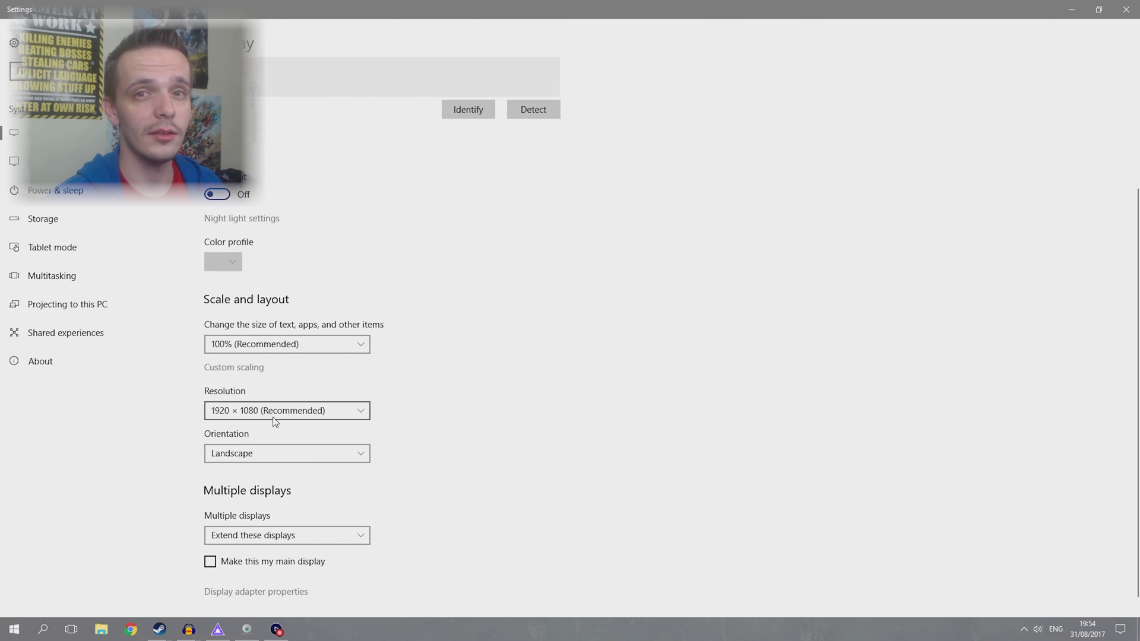
scroll(480, 291, "up", 4)
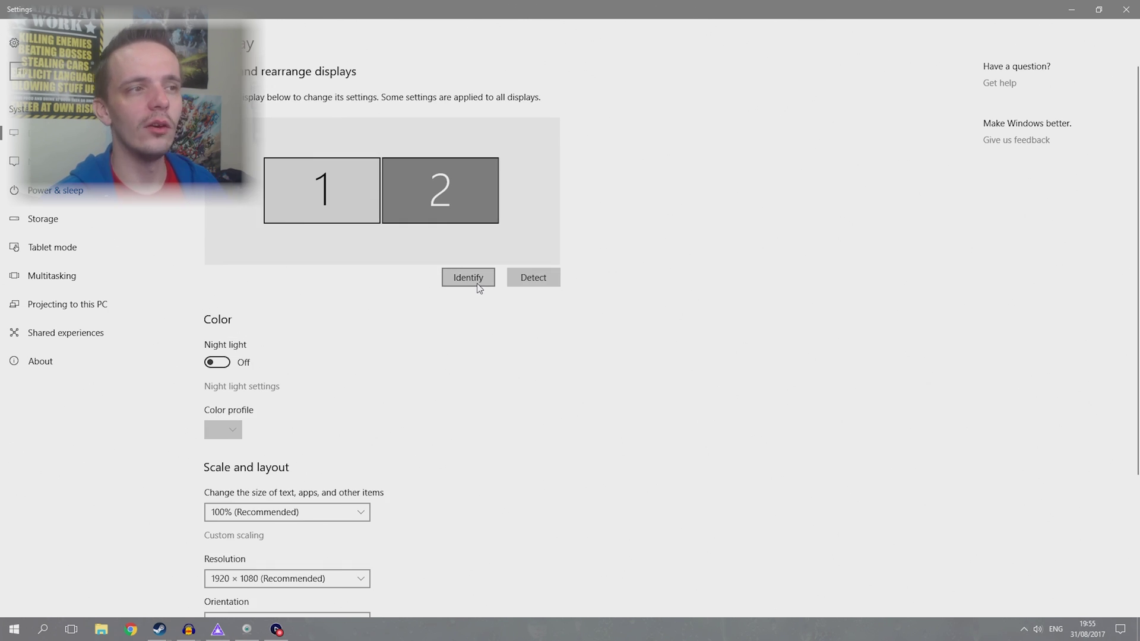
left_click(478, 286)
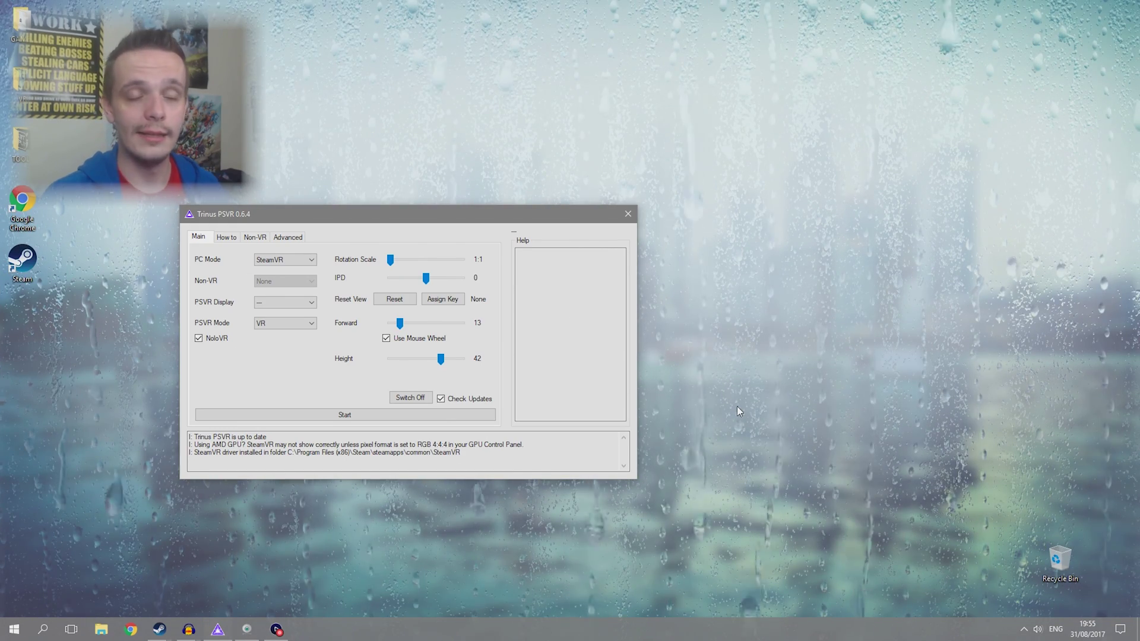
- Launch AMD Radeon Settings from the desktop and open Radeon Additional Settings at Pixel Format
right_click(738, 408)
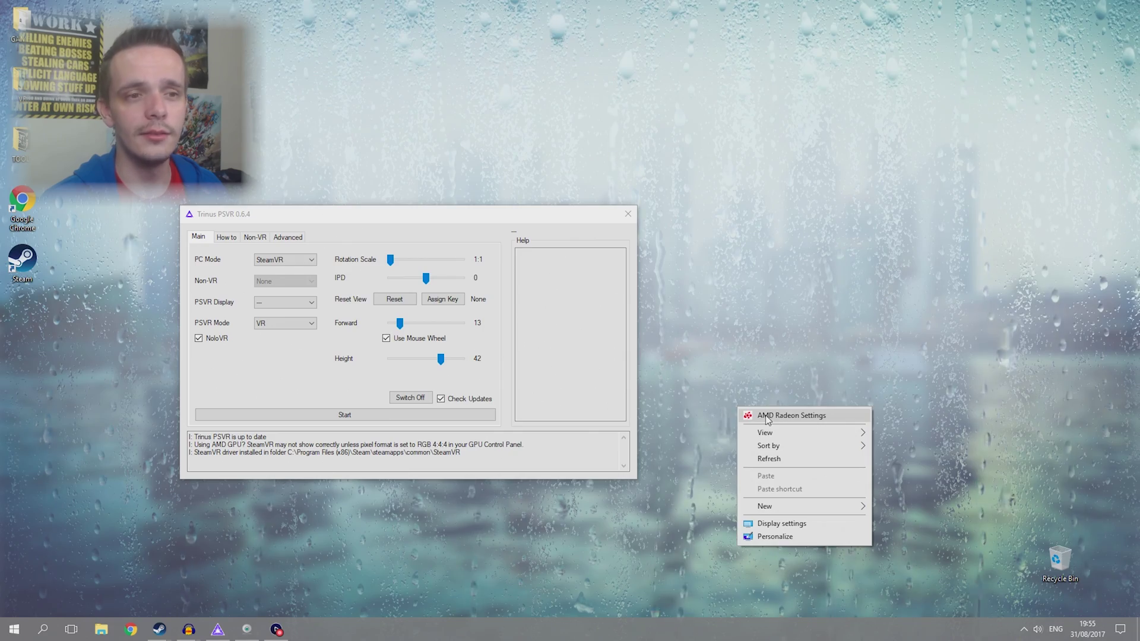
left_click(767, 415)
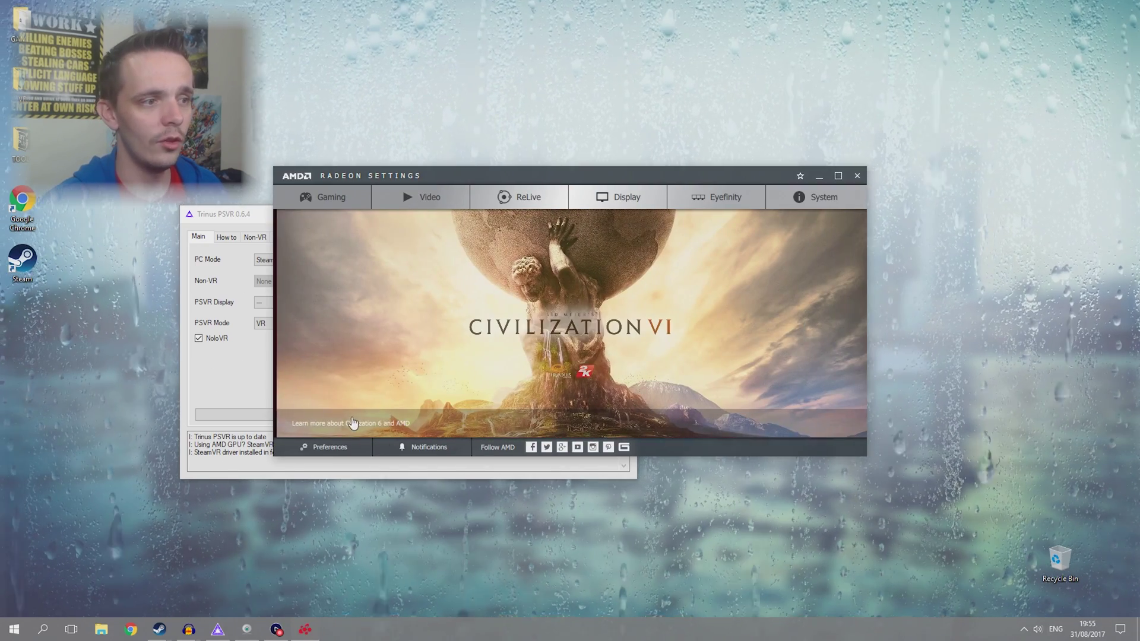
left_click(324, 447)
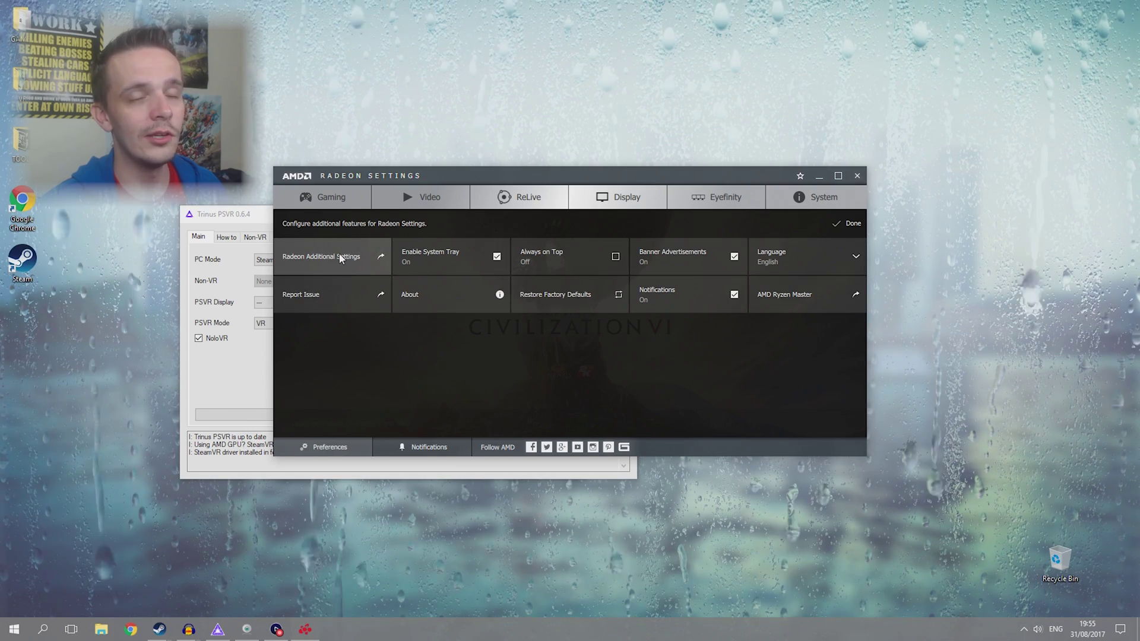
left_click(340, 257)
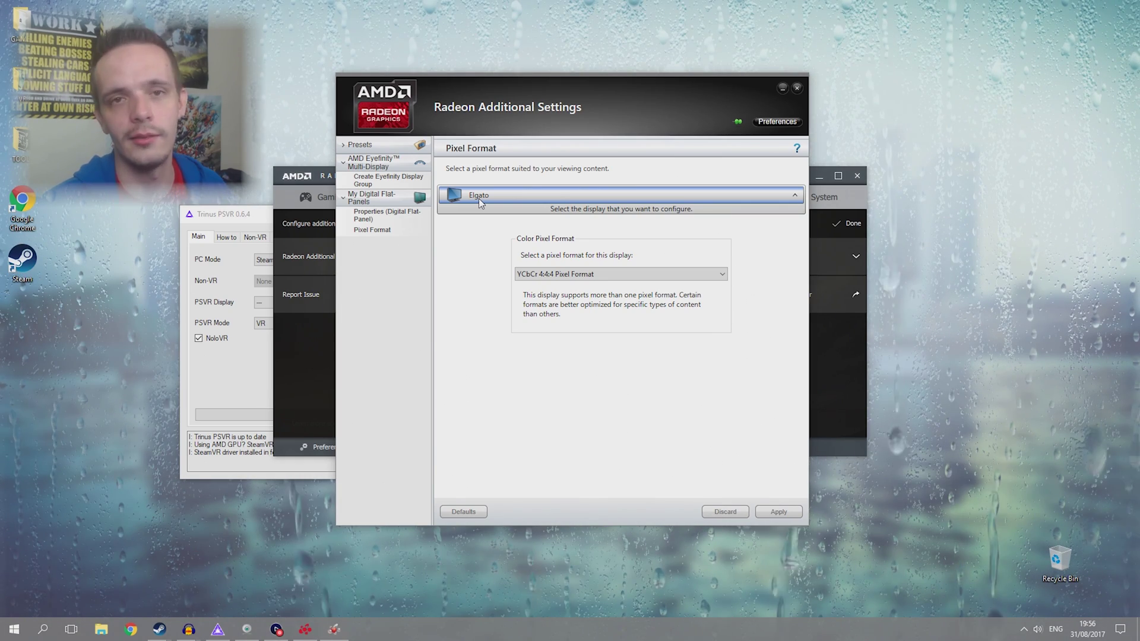
- Set display 2 (DDC Display) to RGB 4:4:4 PC Standard (Full RGB), apply it, and close Additional Settings
left_click(479, 198)
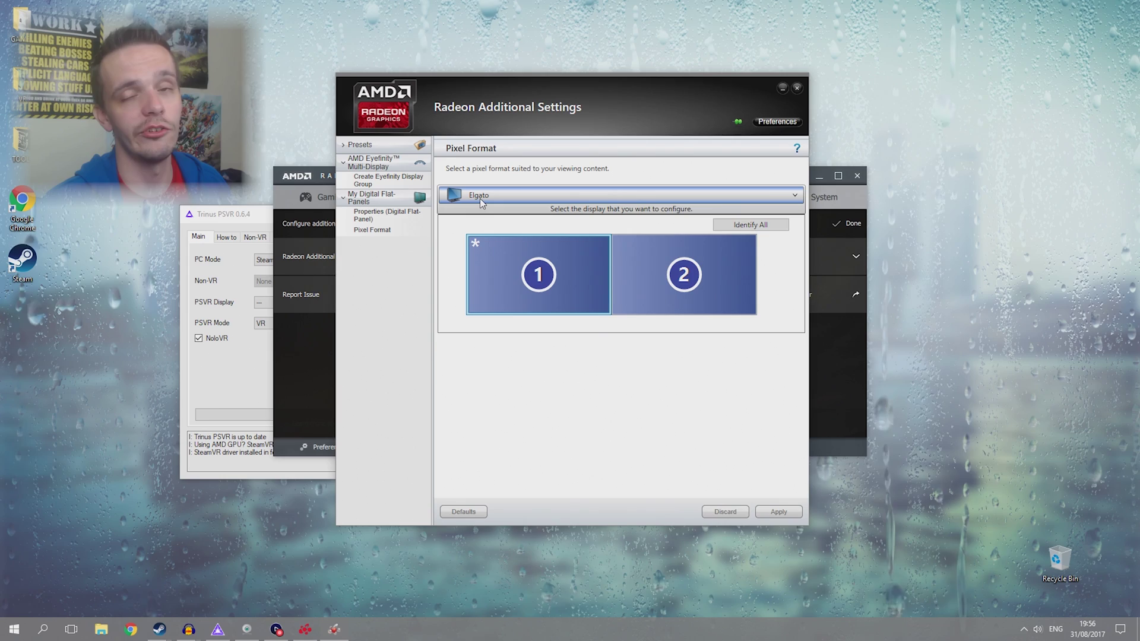
left_click(688, 274)
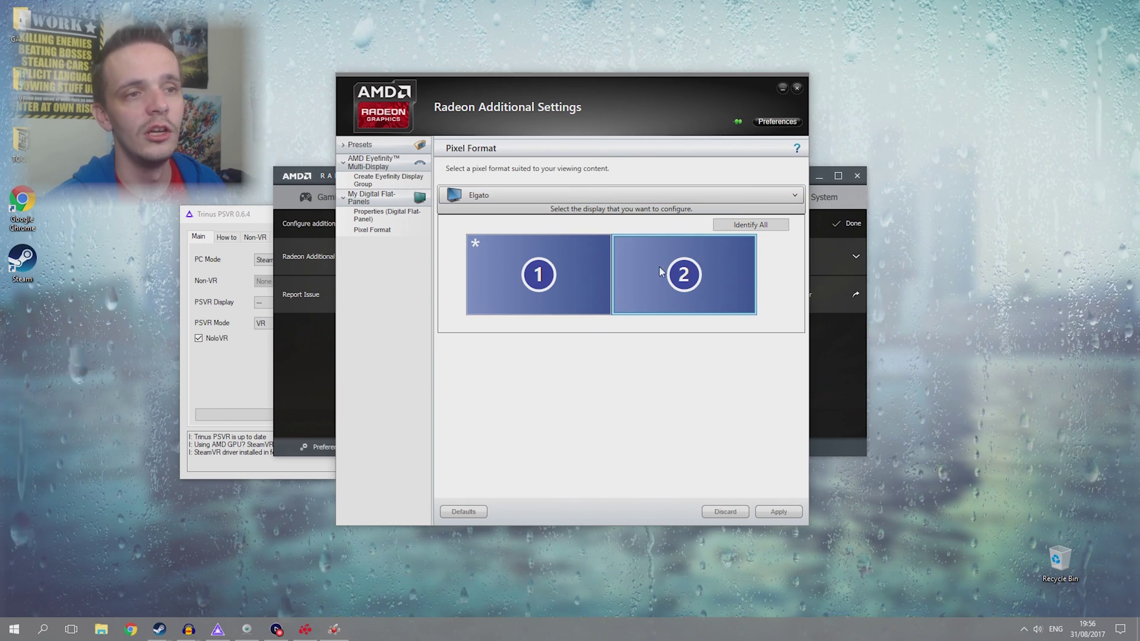
left_click(689, 275)
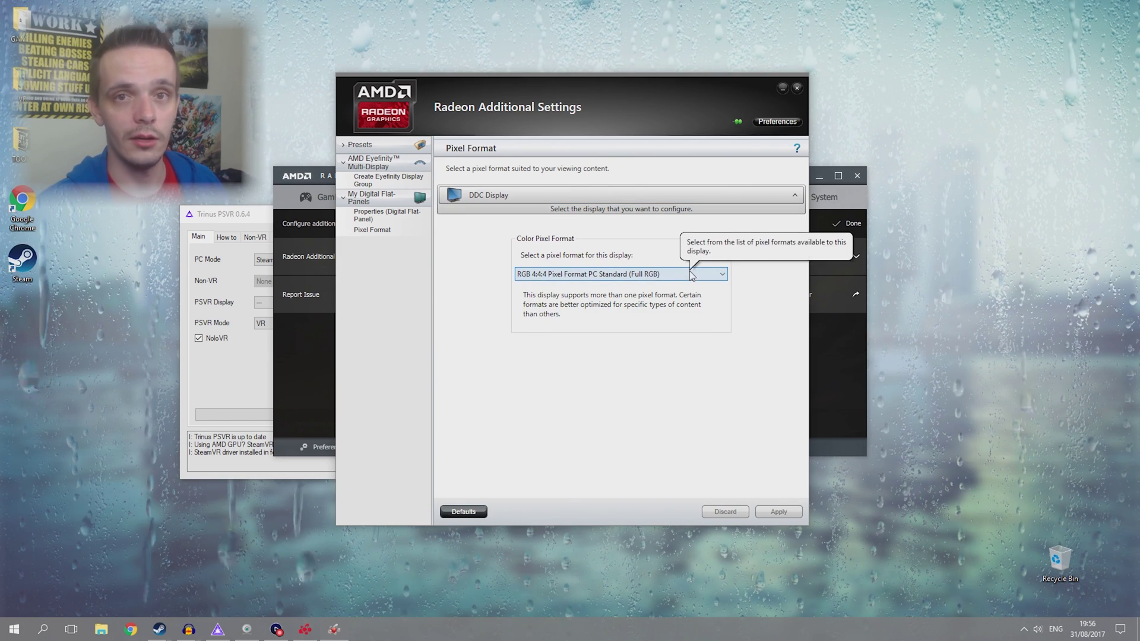
left_click(576, 274)
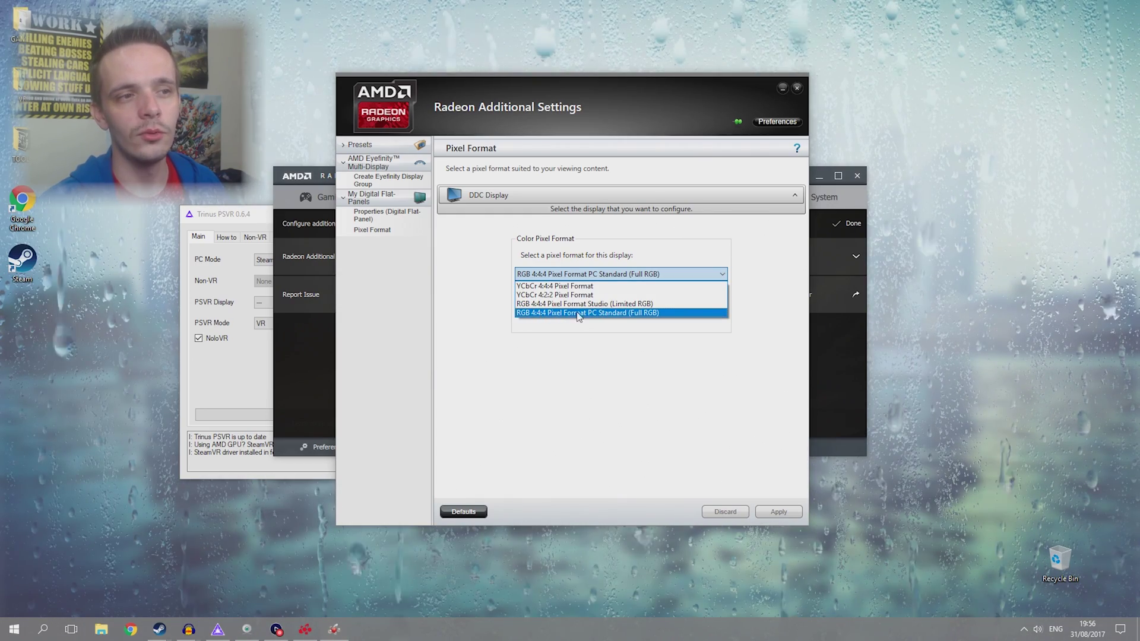
left_click(637, 314)
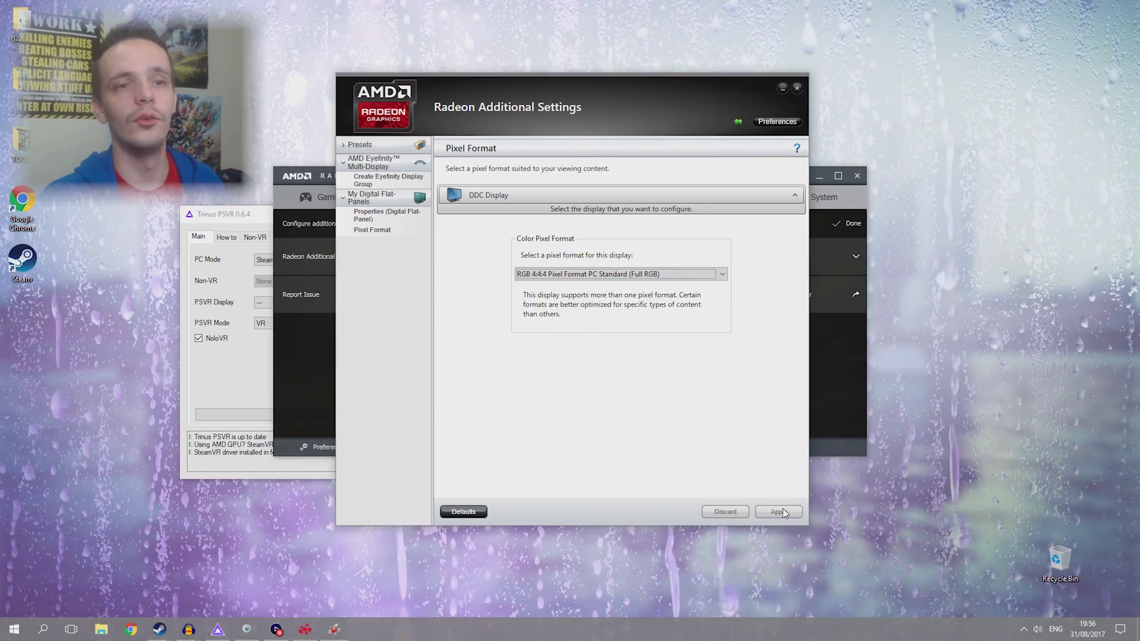
left_click(782, 512)
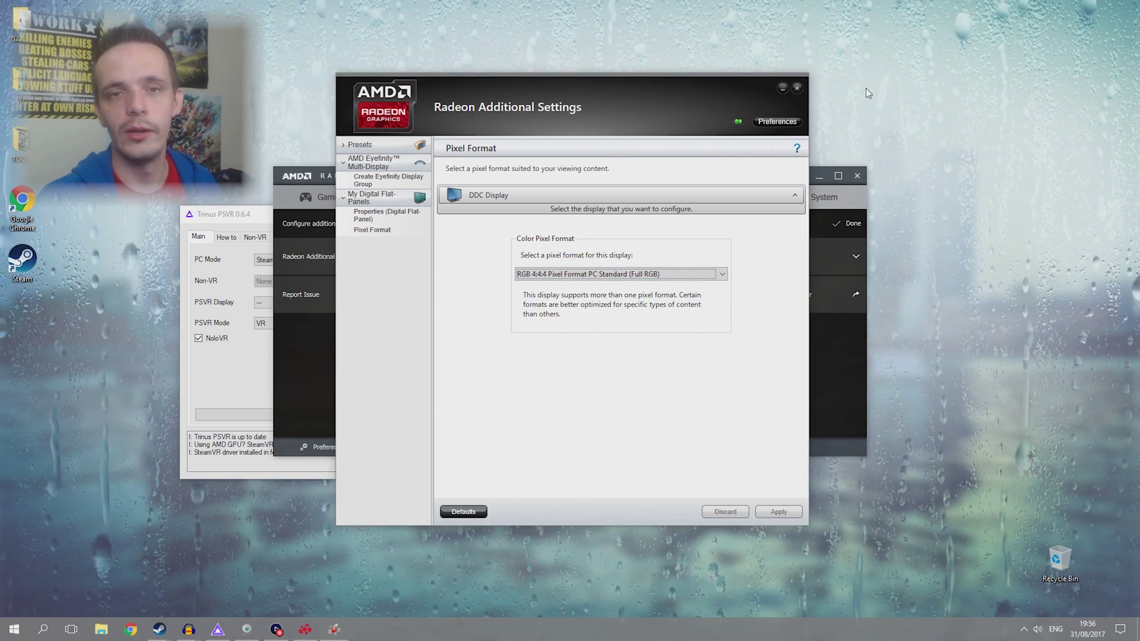
left_click(799, 89)
- Close Radeon Settings and let Trinus PSVR run in SteamVR mode on DISPLAY2 with SteamVR ready
left_click(857, 175)
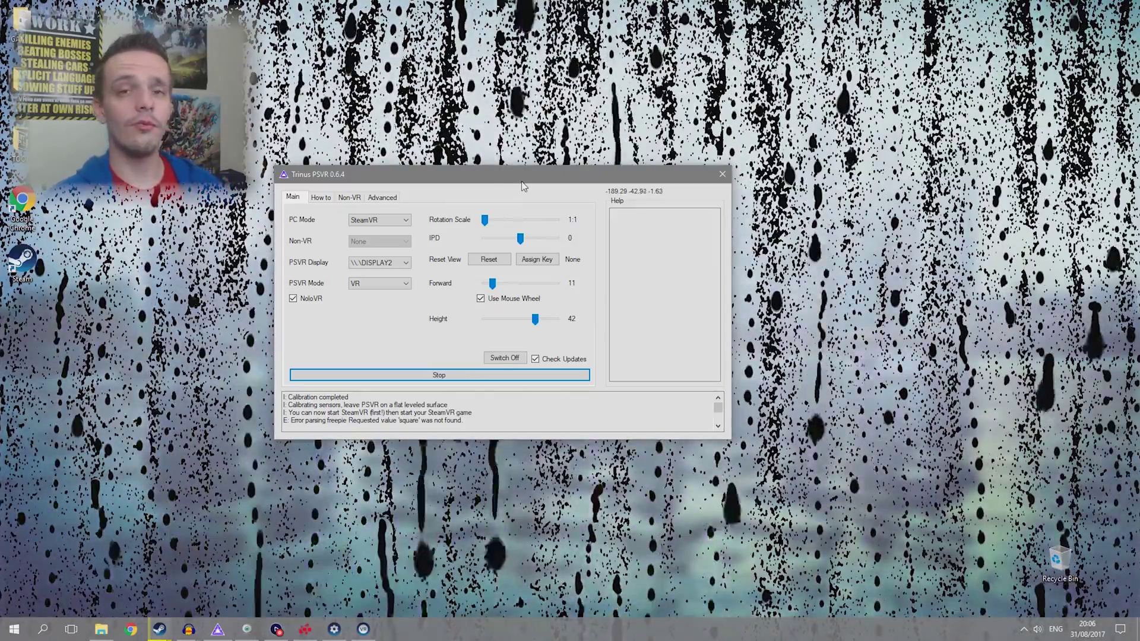
mouse_move(482, 246)
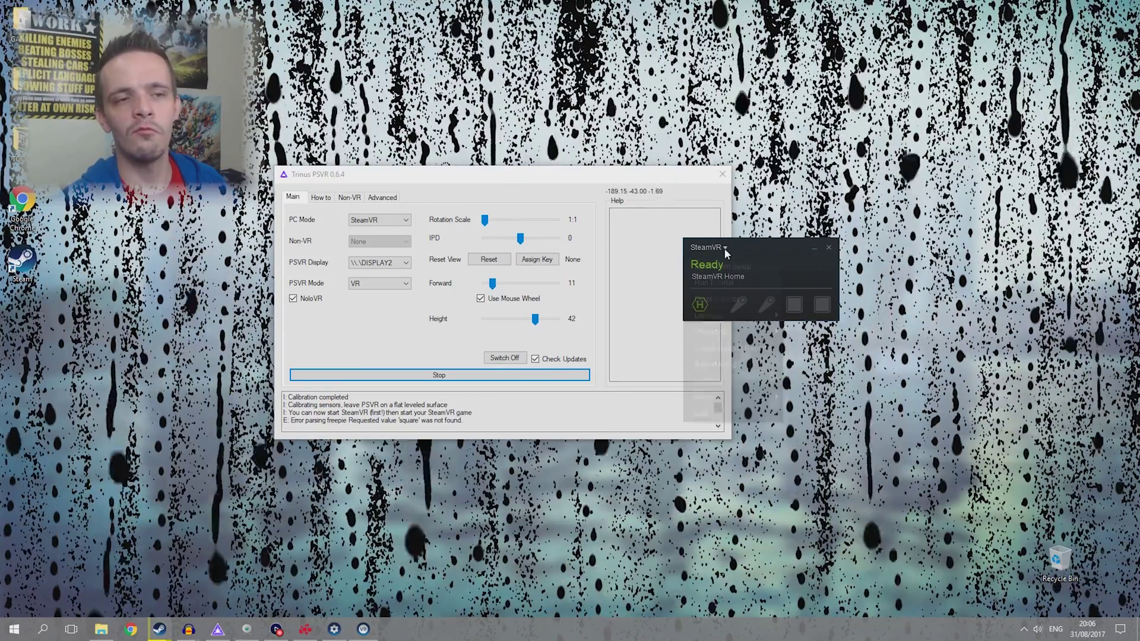
- Start SteamVR Room Setup and choose a Standing Only configuration
left_click(725, 248)
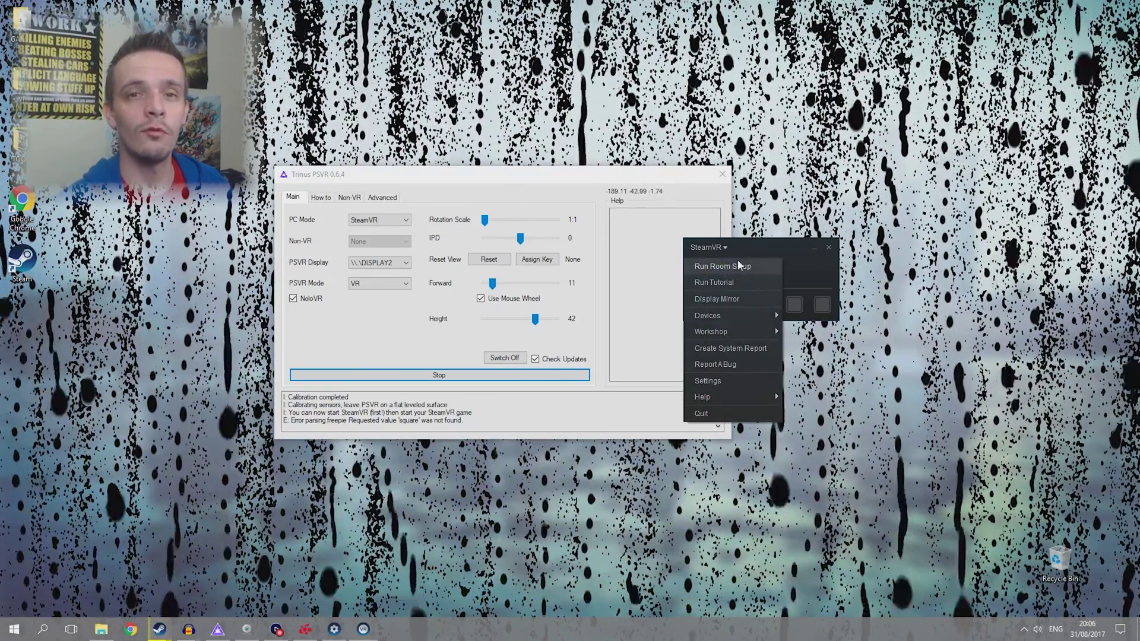
left_click(739, 265)
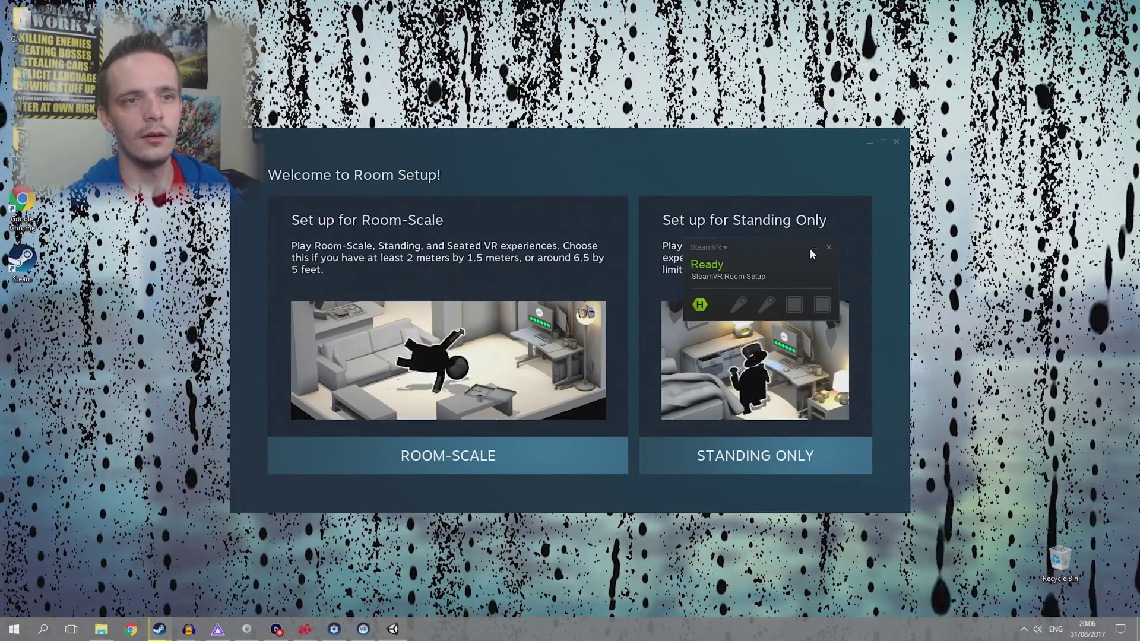
left_click(814, 248)
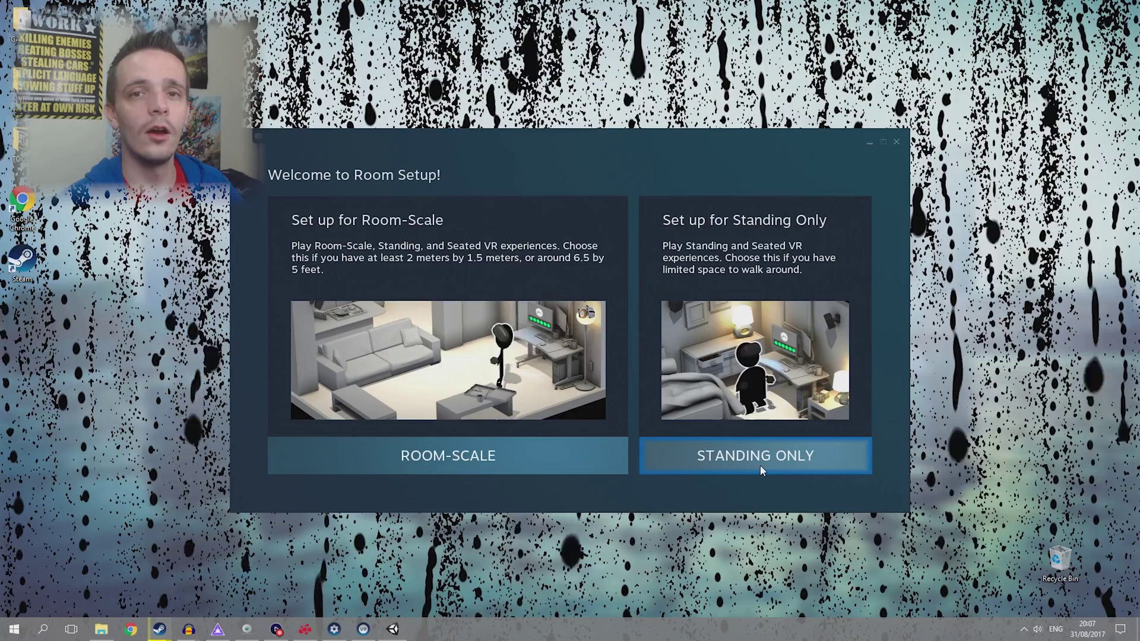
left_click(760, 465)
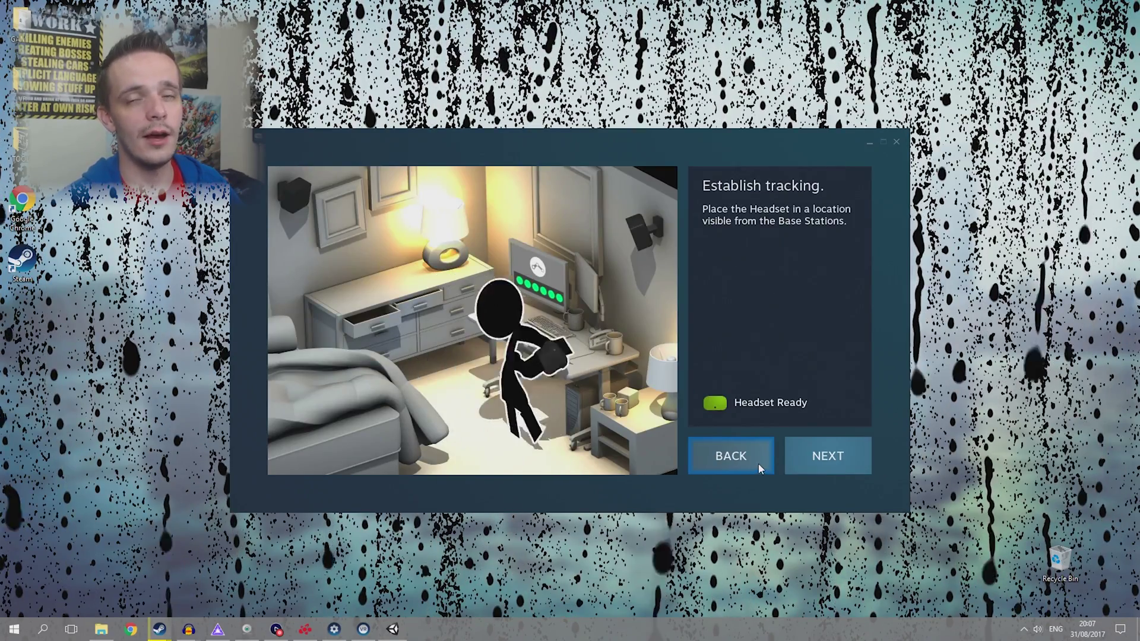
left_click(819, 457)
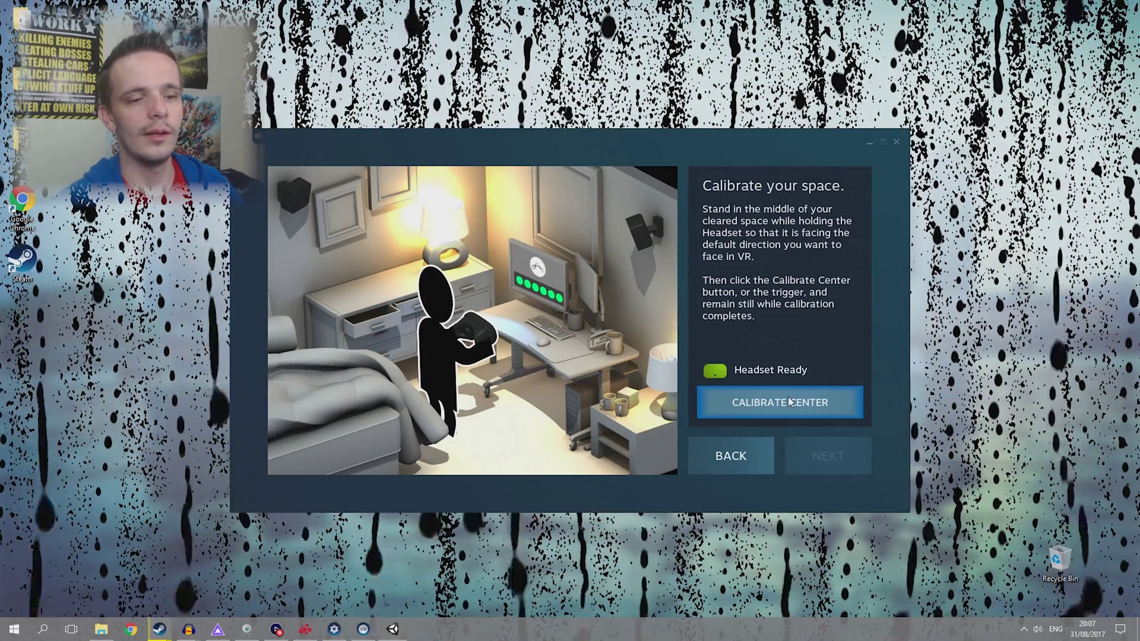
- Calibrate the play-space centre and the floor at 183 cm, then finish room setup
left_click(789, 402)
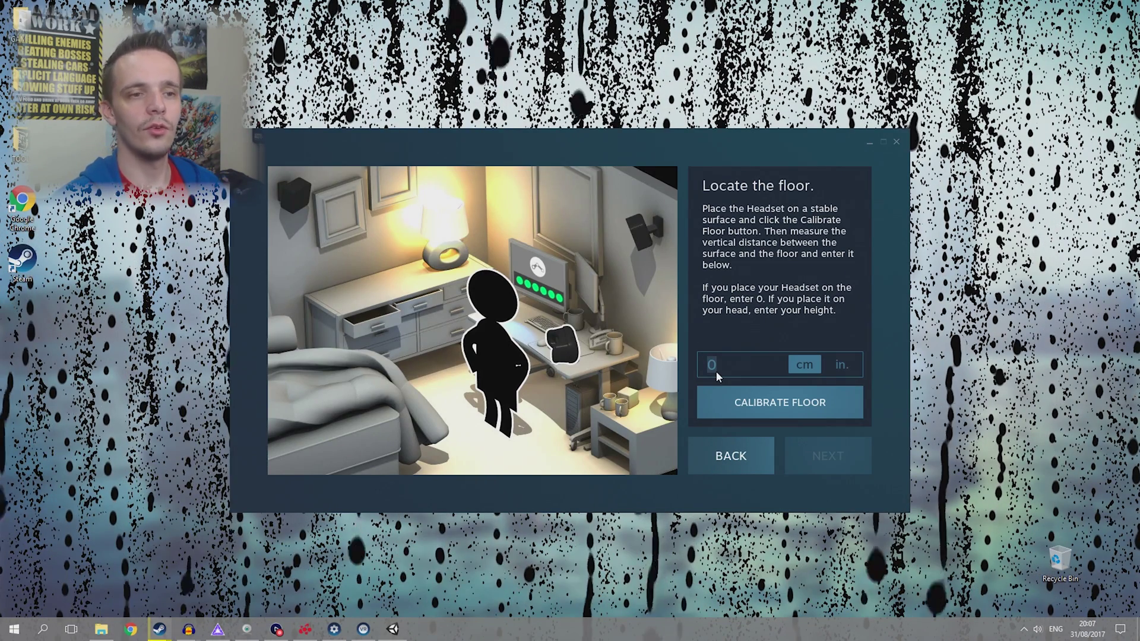
type("183")
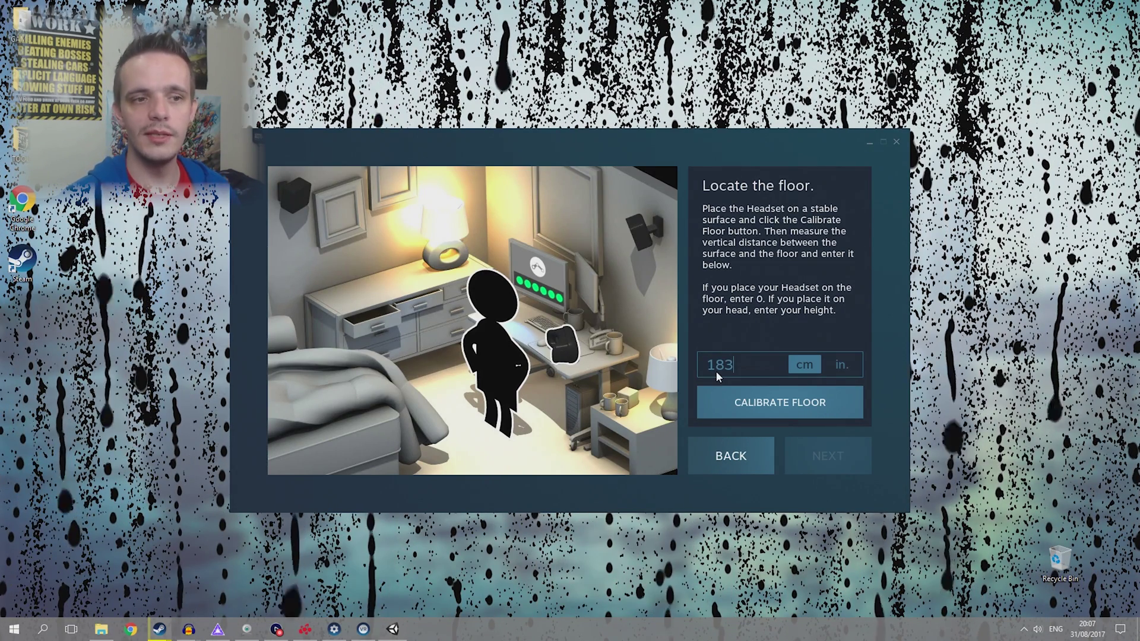
left_click(743, 394)
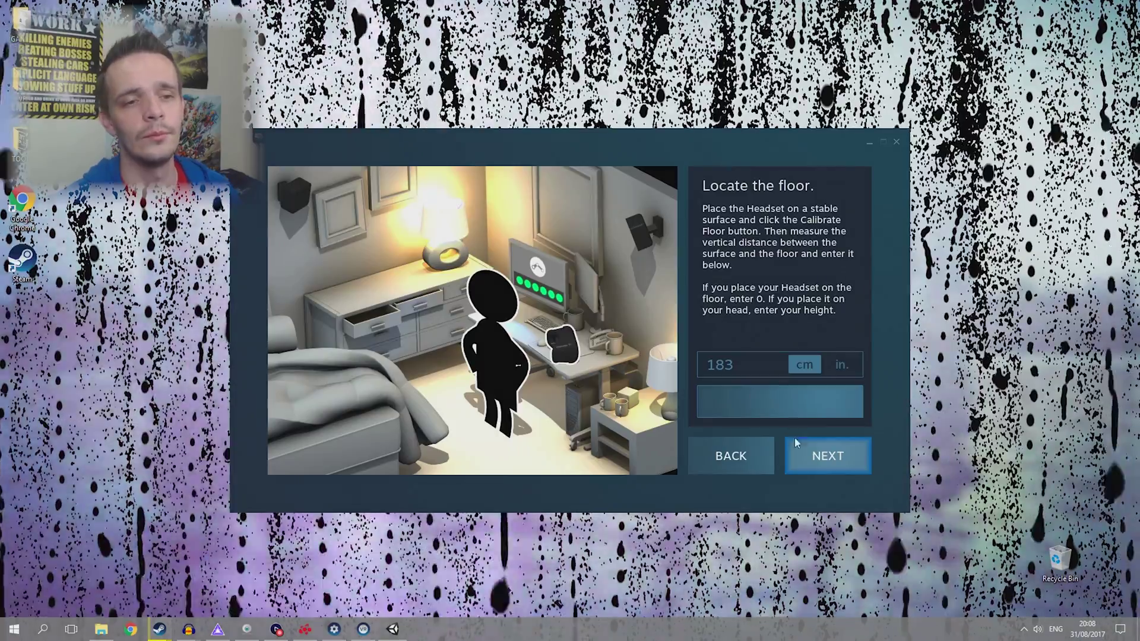
left_click(829, 454)
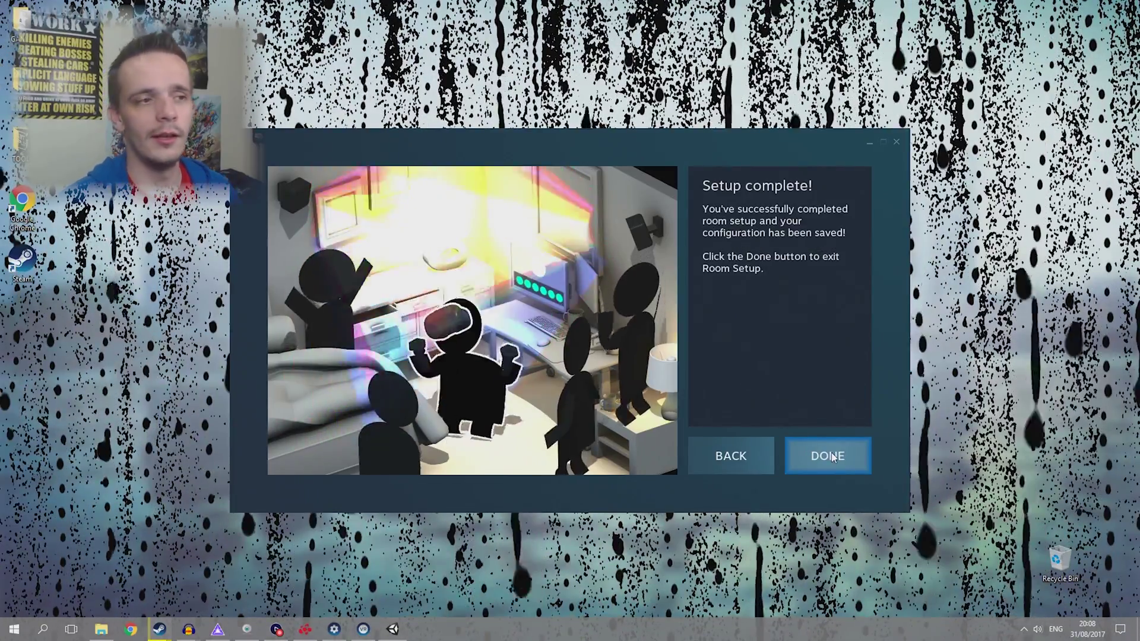
left_click(832, 456)
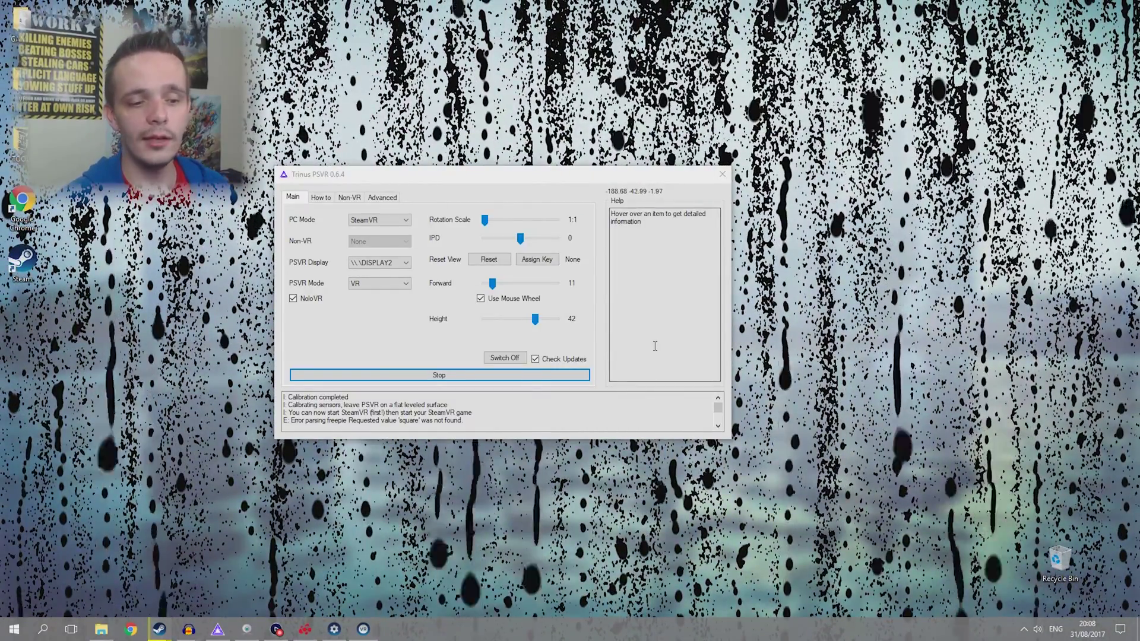